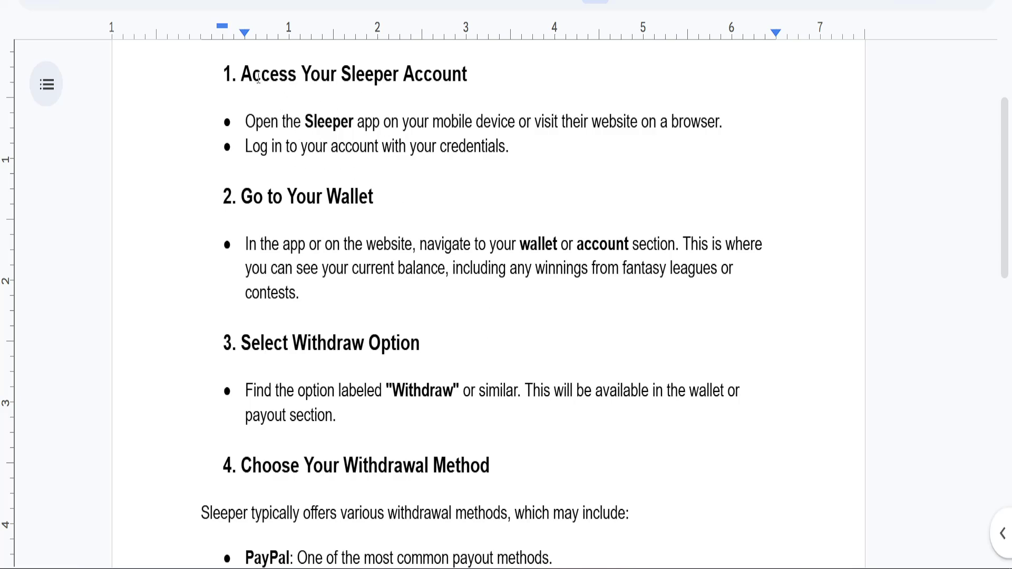
drag(237, 74, 469, 73)
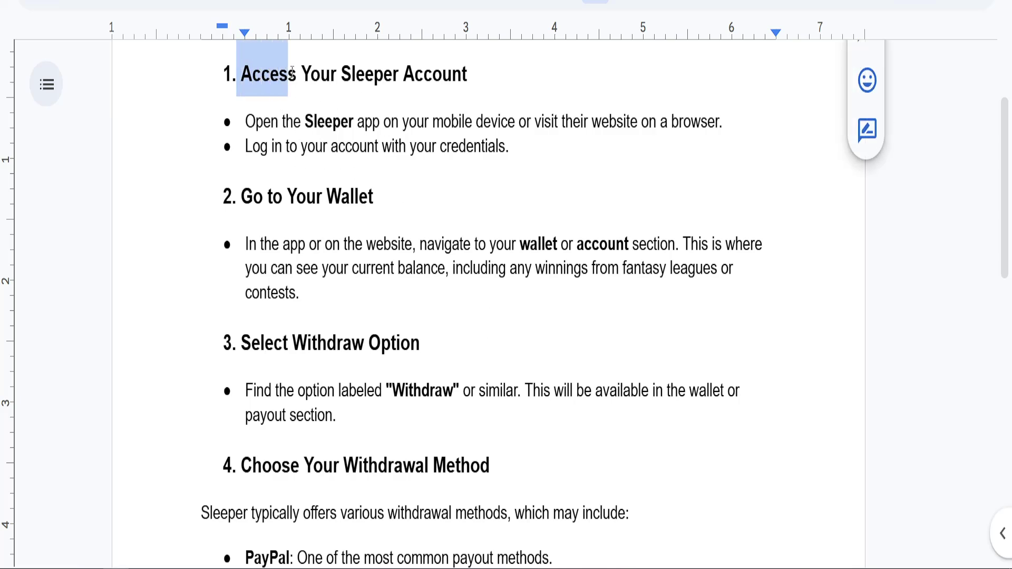
click(470, 73)
drag(295, 123, 531, 123)
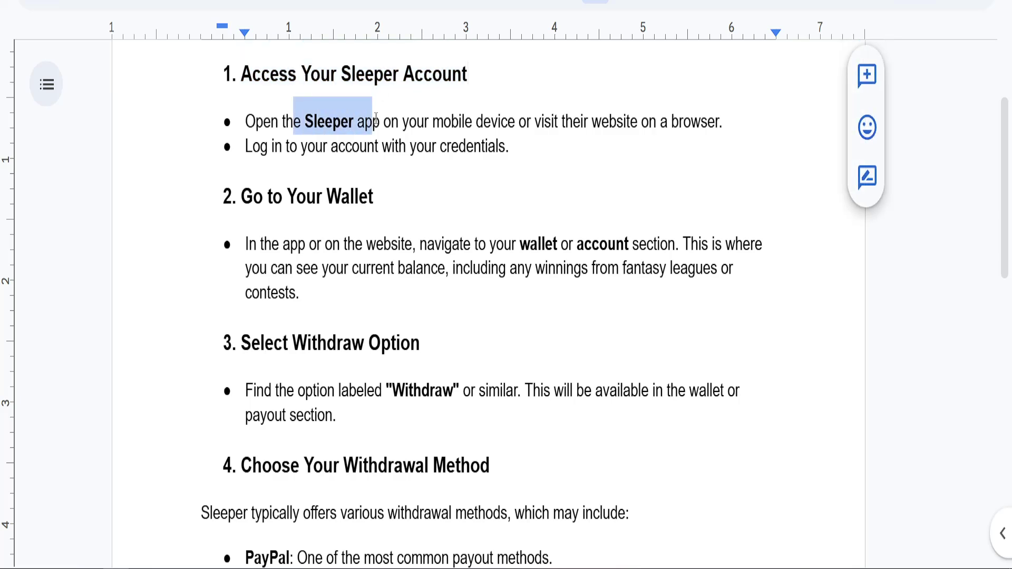
click(531, 123)
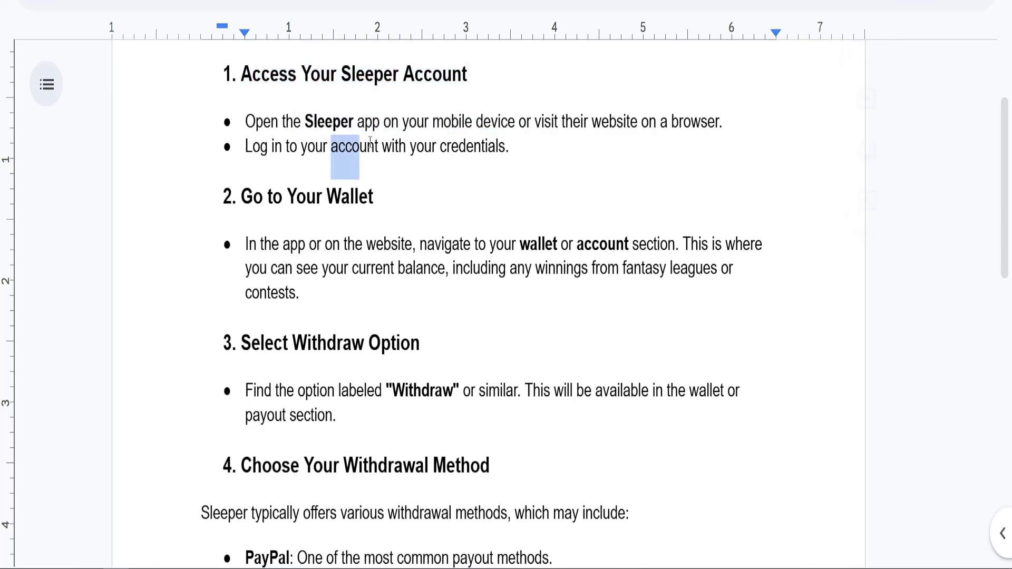
drag(330, 147, 500, 147)
click(499, 146)
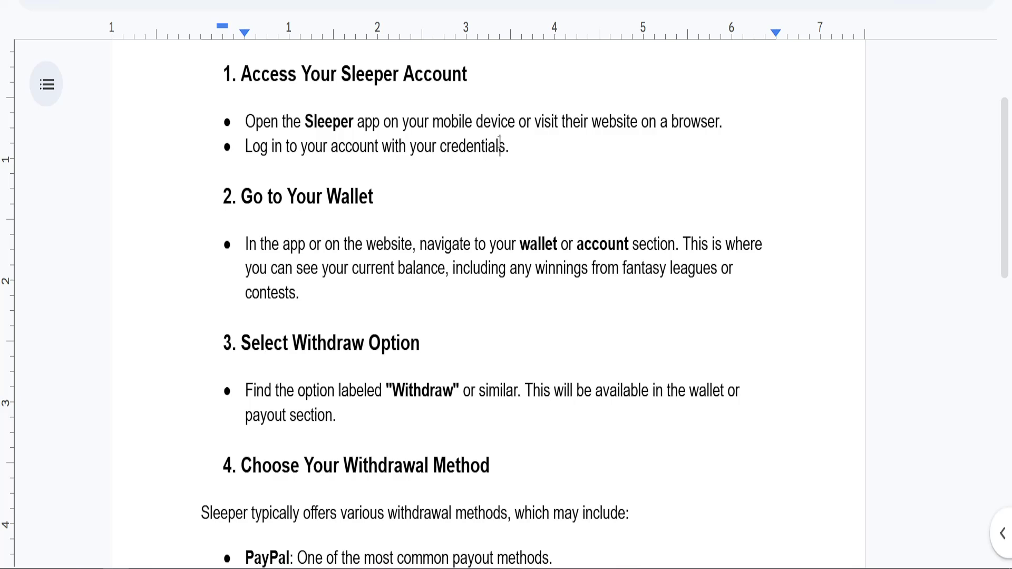
scroll(396, 197, down, 1)
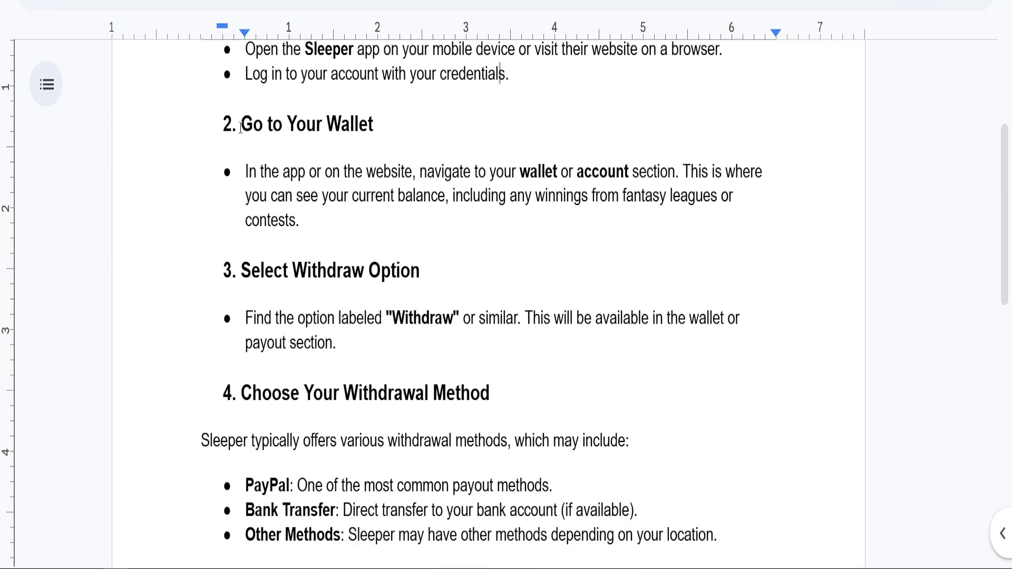
mouse_move(241, 126)
mouse_down()
mouse_move(392, 171)
mouse_move(677, 177)
mouse_up()
click(391, 172)
click(677, 178)
drag(368, 196, 688, 212)
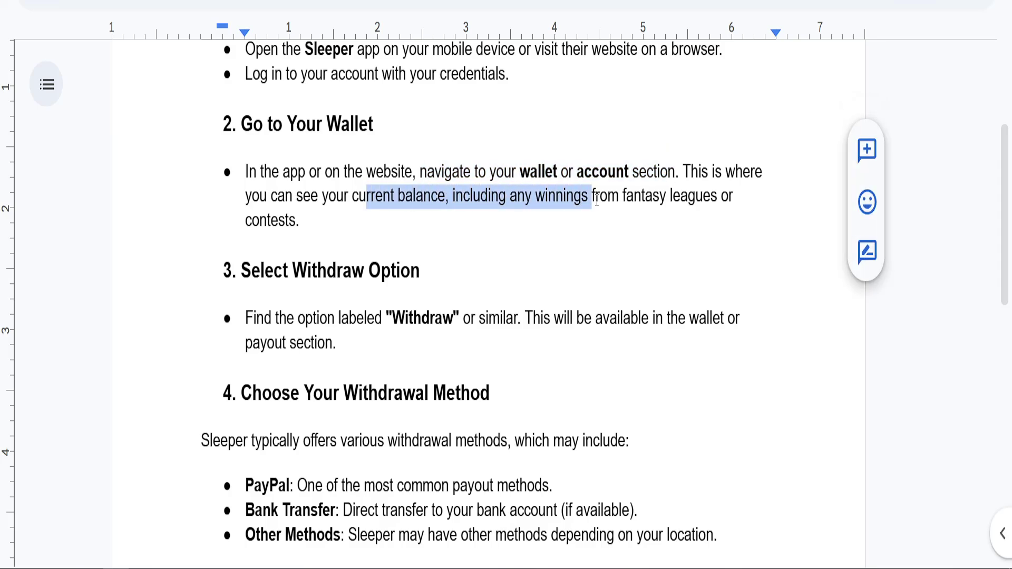
scroll(688, 212, down, 1)
scroll(687, 212, down, 2)
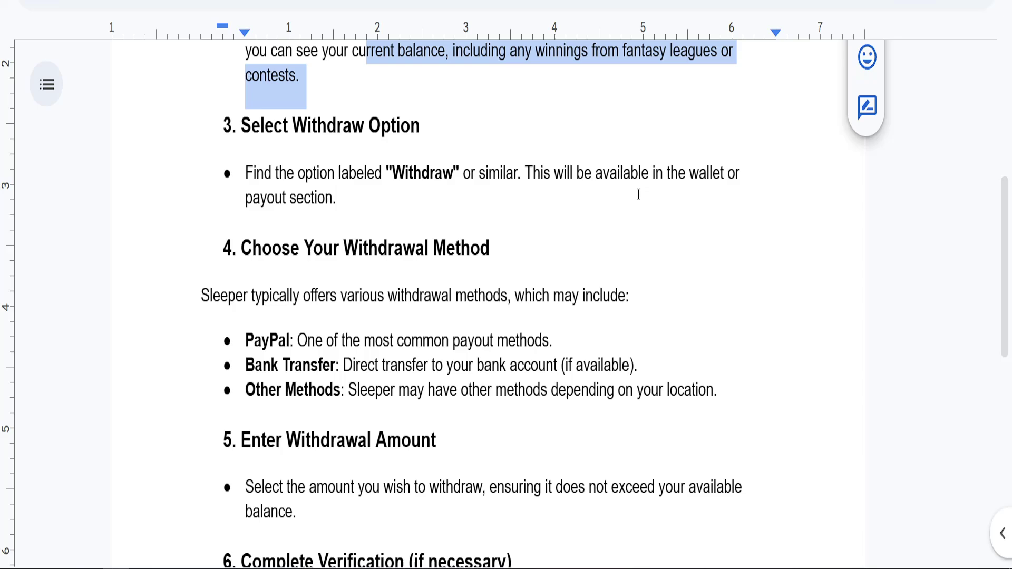
click(611, 179)
drag(264, 126, 412, 127)
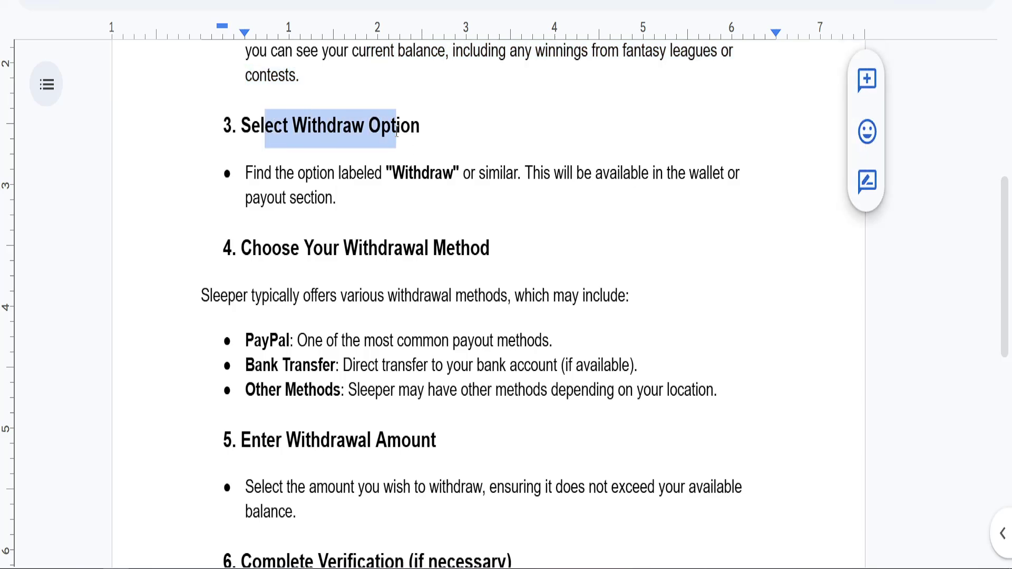
click(413, 125)
drag(316, 174, 500, 175)
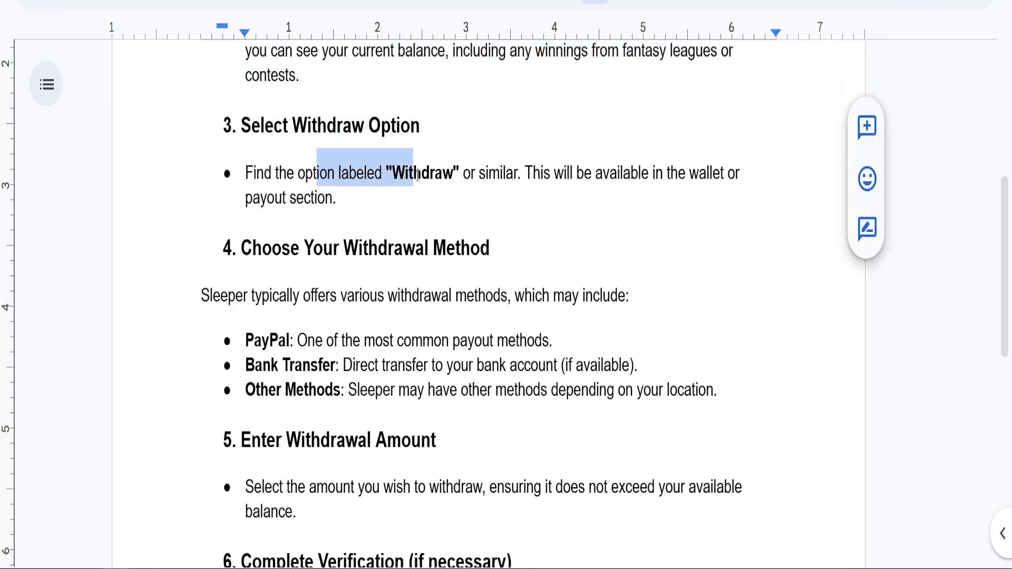
scroll(499, 176, down, 2)
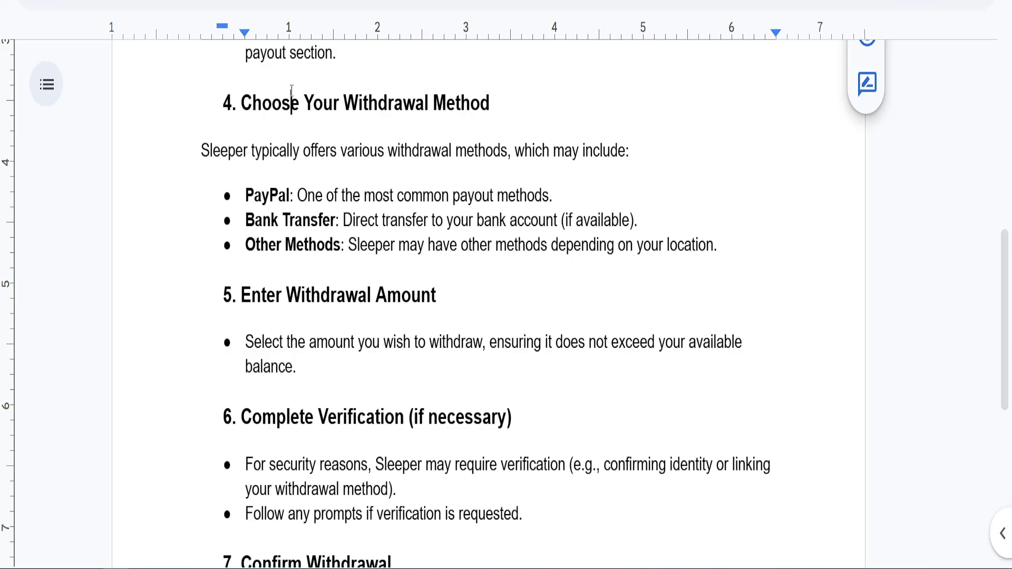
drag(241, 104, 472, 103)
click(286, 150)
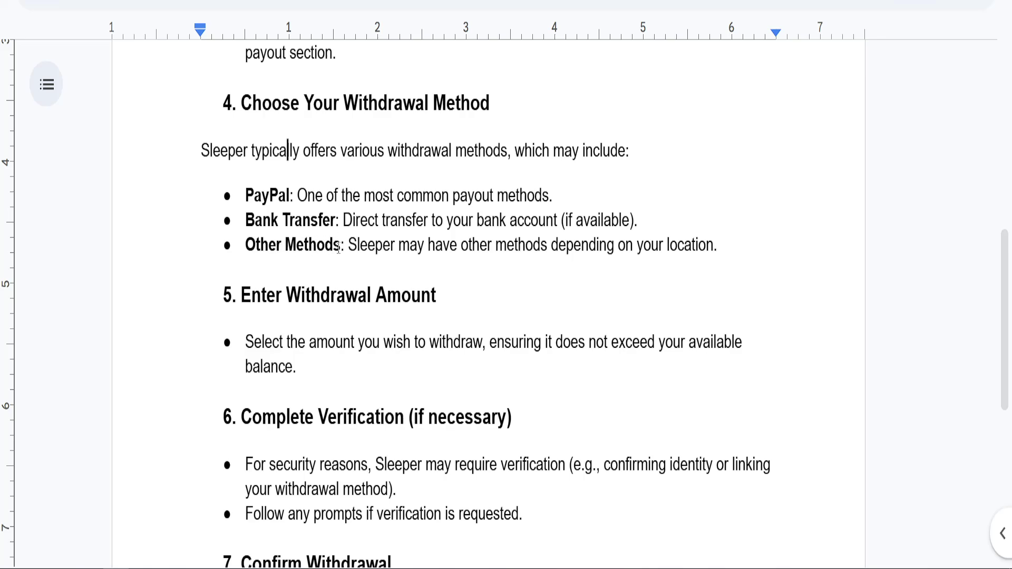
scroll(342, 247, down, 2)
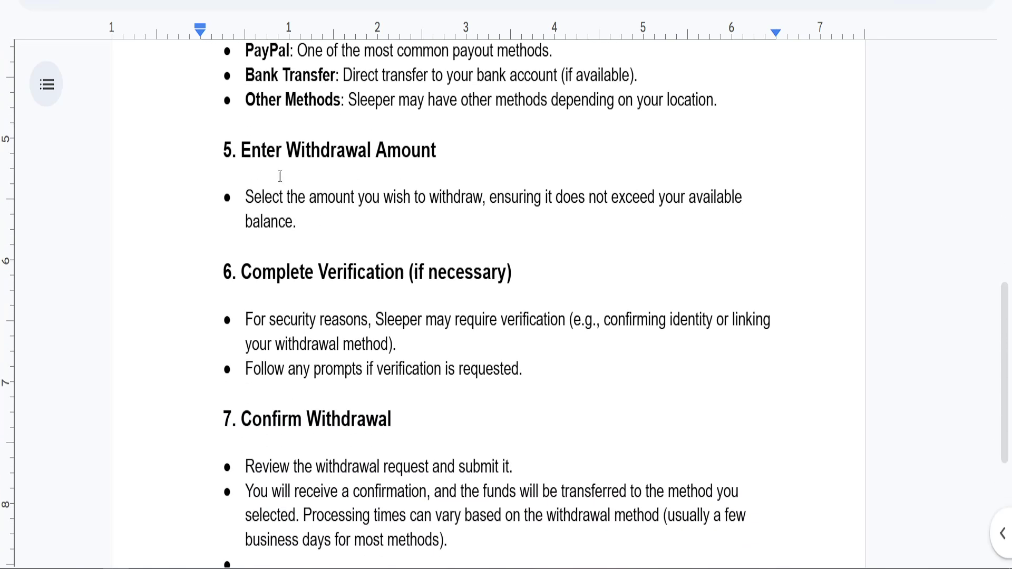
click(237, 150)
drag(237, 151, 439, 151)
click(440, 150)
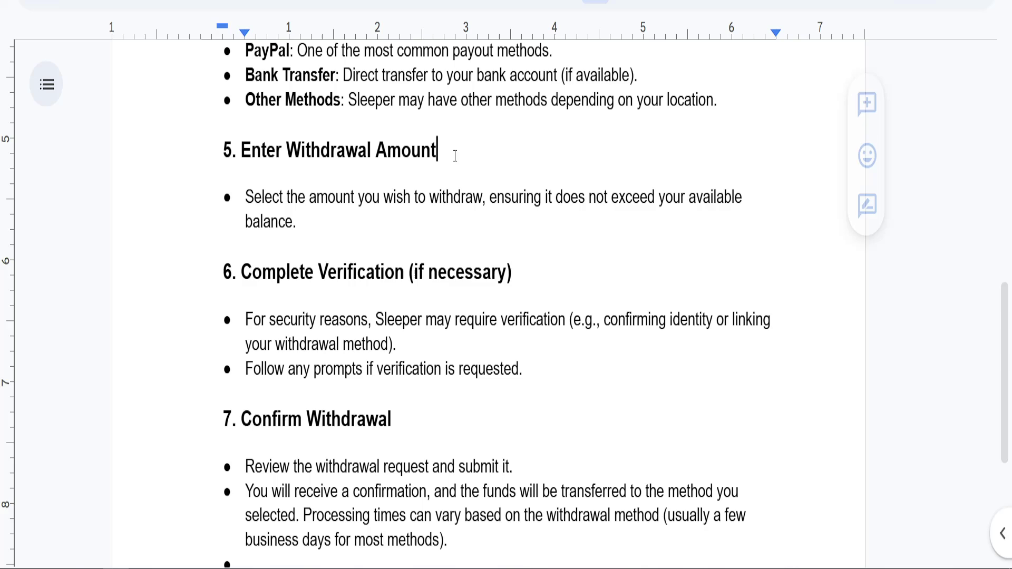
scroll(340, 189, down, 2)
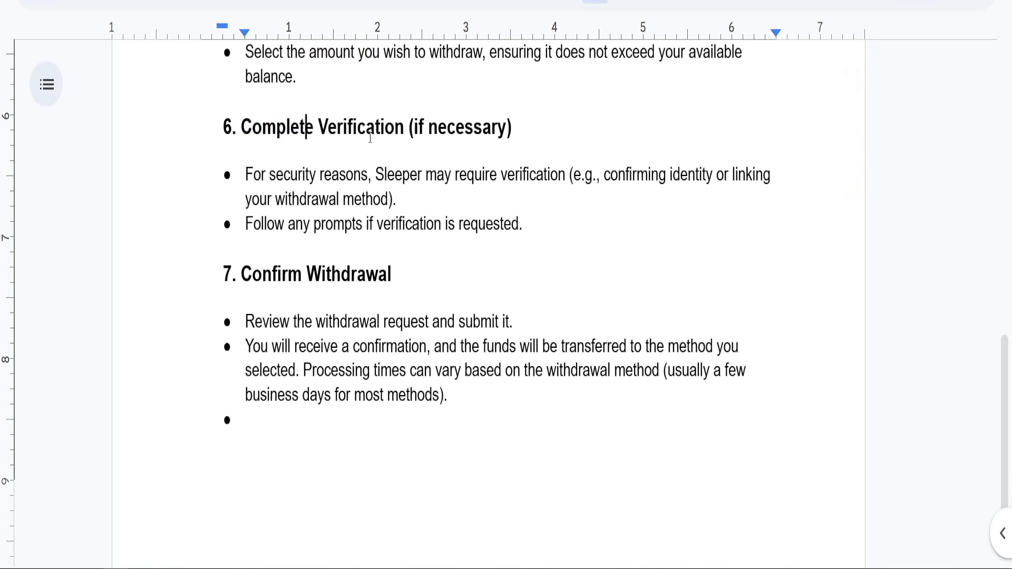
scroll(387, 161, up, 1)
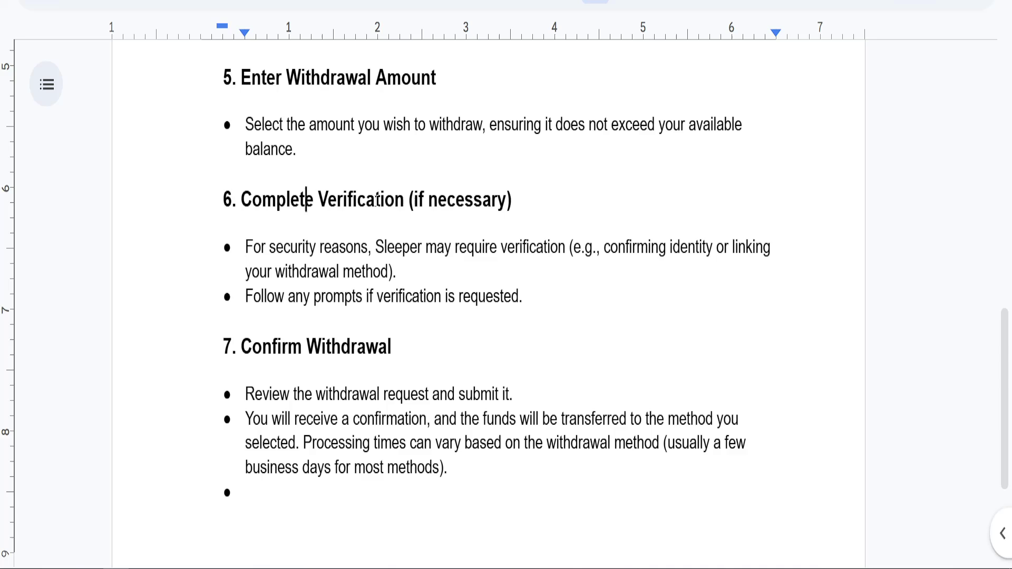
scroll(345, 229, down, 1)
drag(224, 275, 359, 274)
click(359, 274)
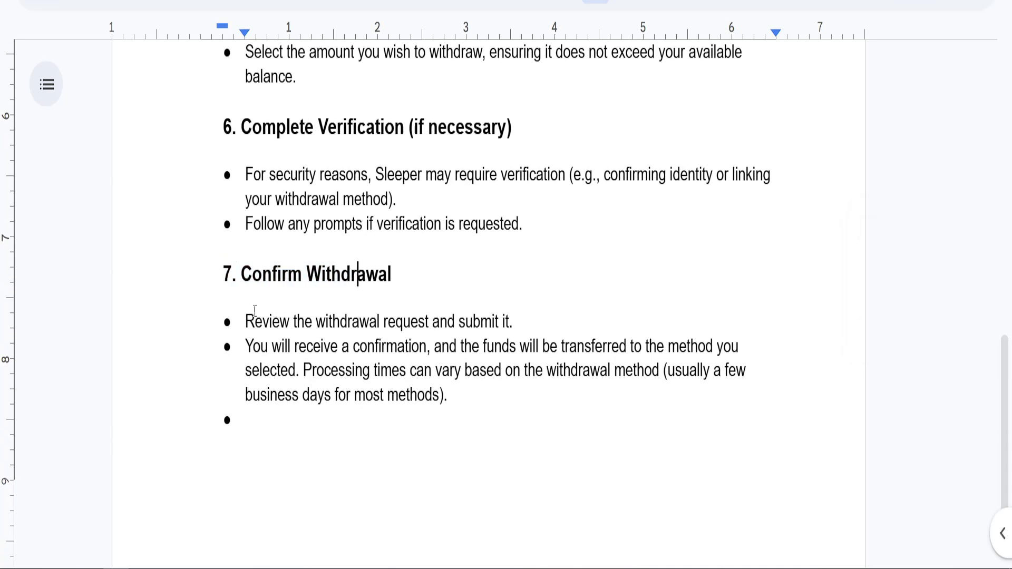
drag(255, 316, 378, 317)
click(380, 316)
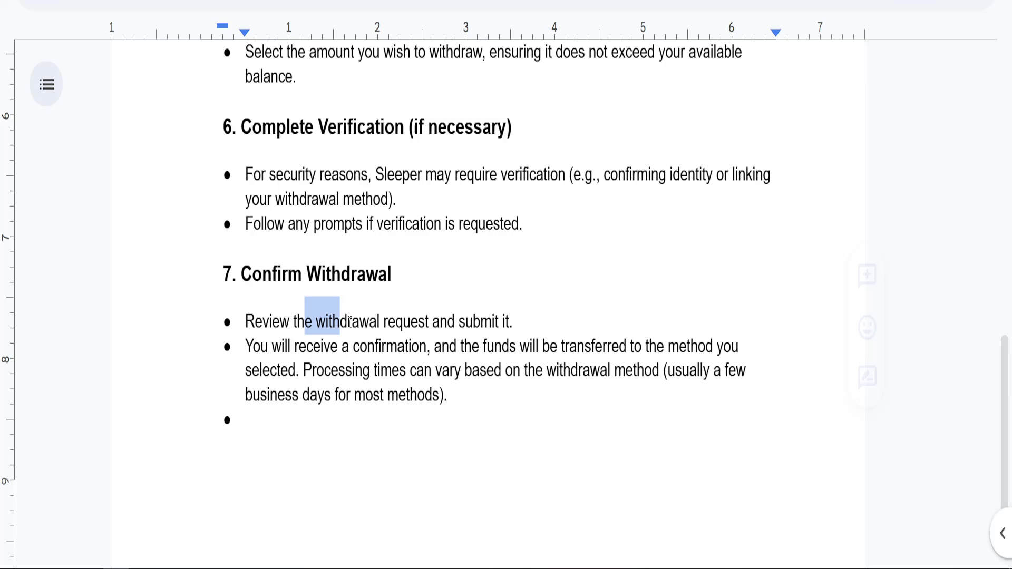
drag(305, 316, 450, 317)
click(449, 320)
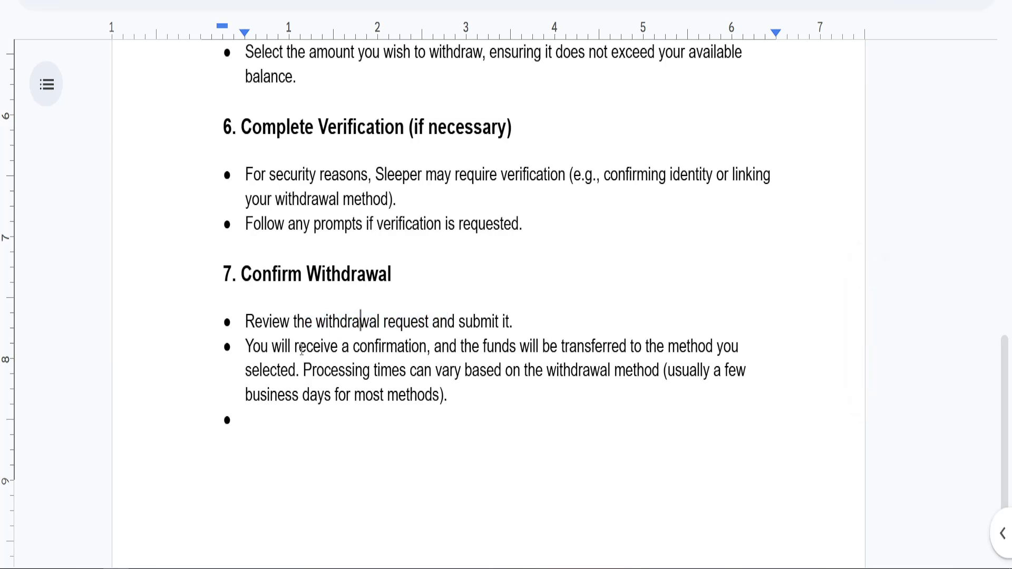
mouse_move(353, 346)
mouse_down()
mouse_move(434, 370)
mouse_move(539, 355)
mouse_up()
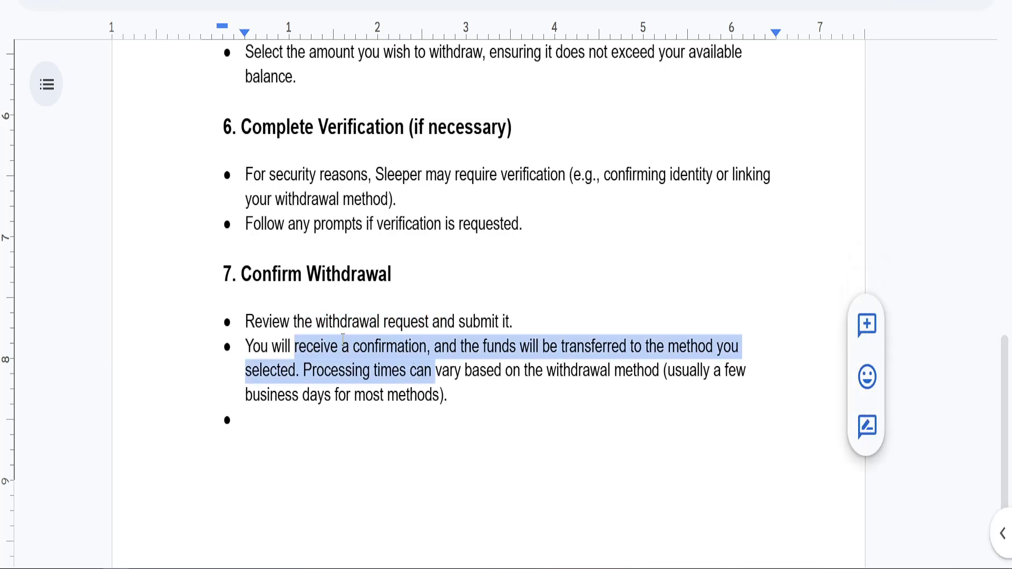
click(539, 355)
drag(433, 345, 554, 366)
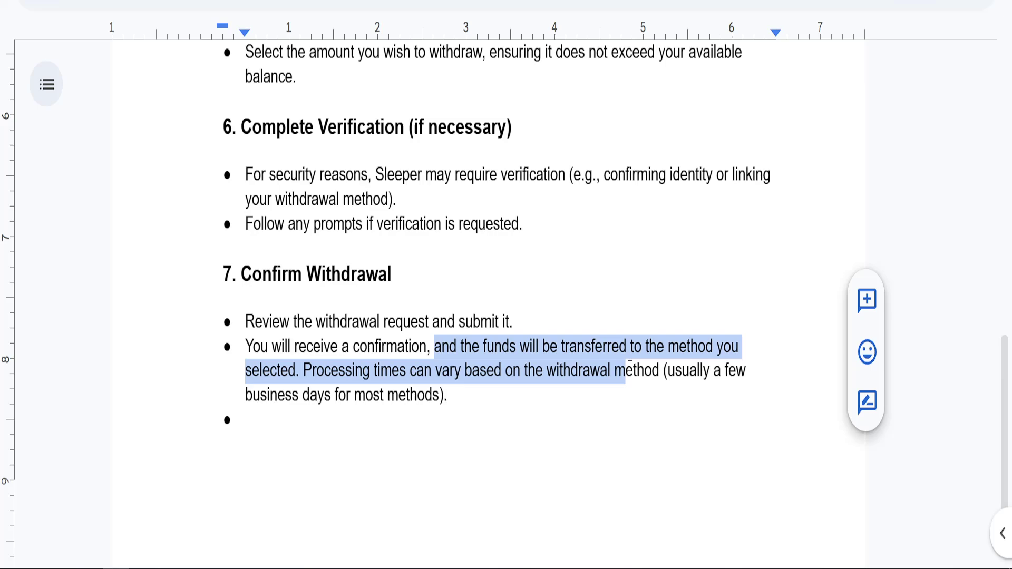
mouse_move(294, 347)
mouse_down()
mouse_move(427, 346)
mouse_move(427, 370)
mouse_up()
click(463, 372)
click(326, 370)
drag(325, 370, 442, 370)
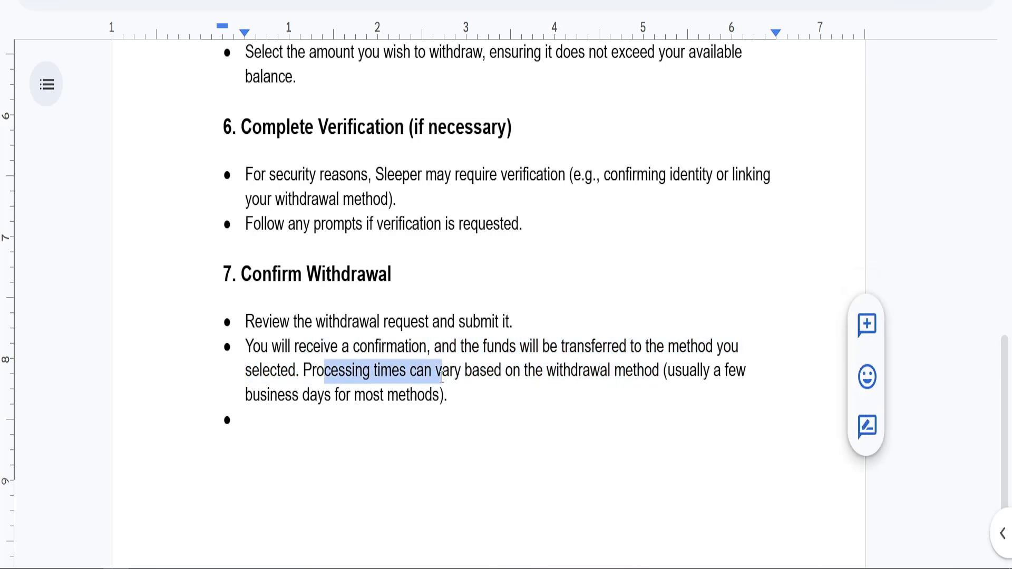
click(442, 372)
drag(356, 370, 668, 378)
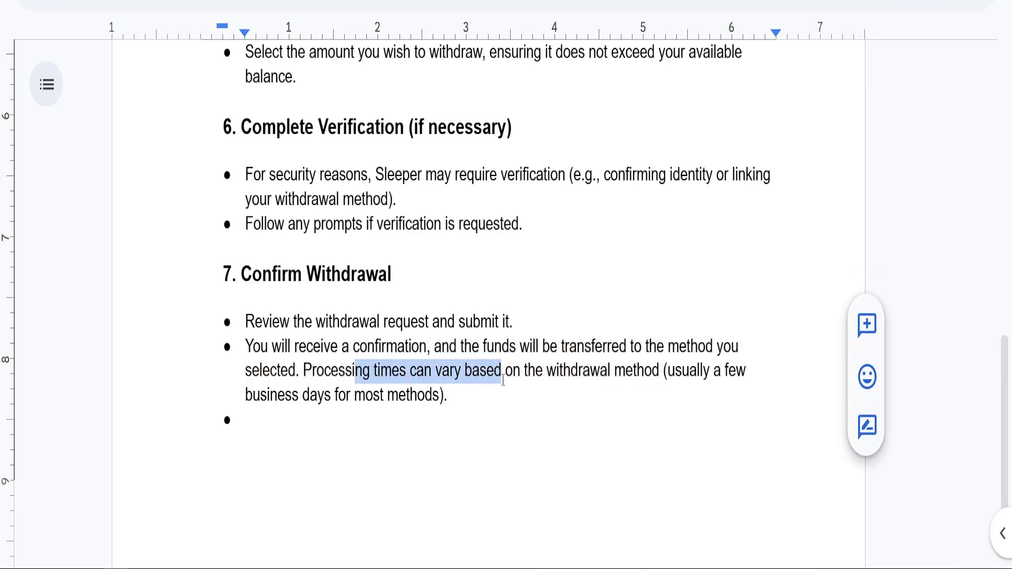
click(668, 378)
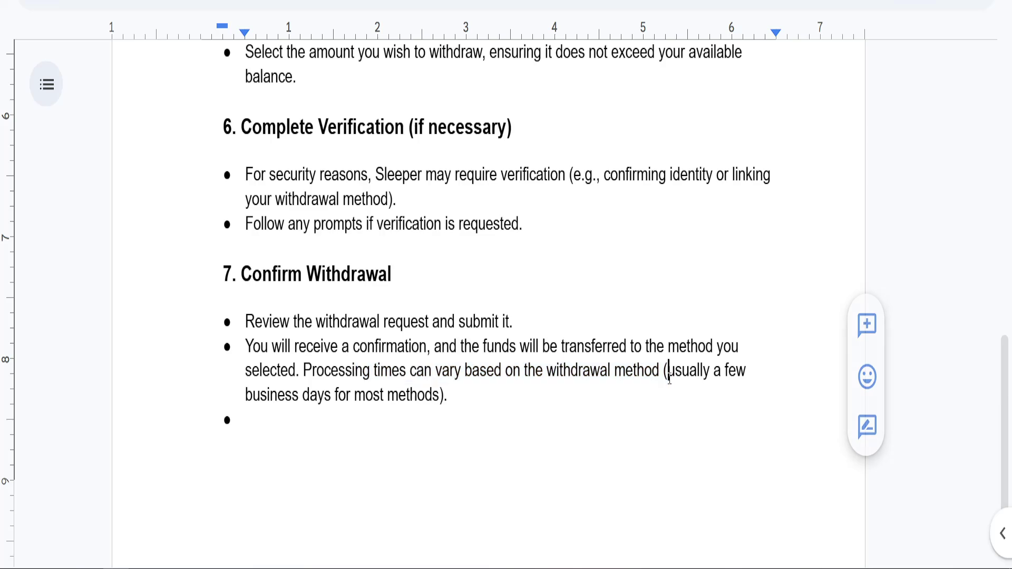
drag(692, 370, 693, 392)
click(692, 392)
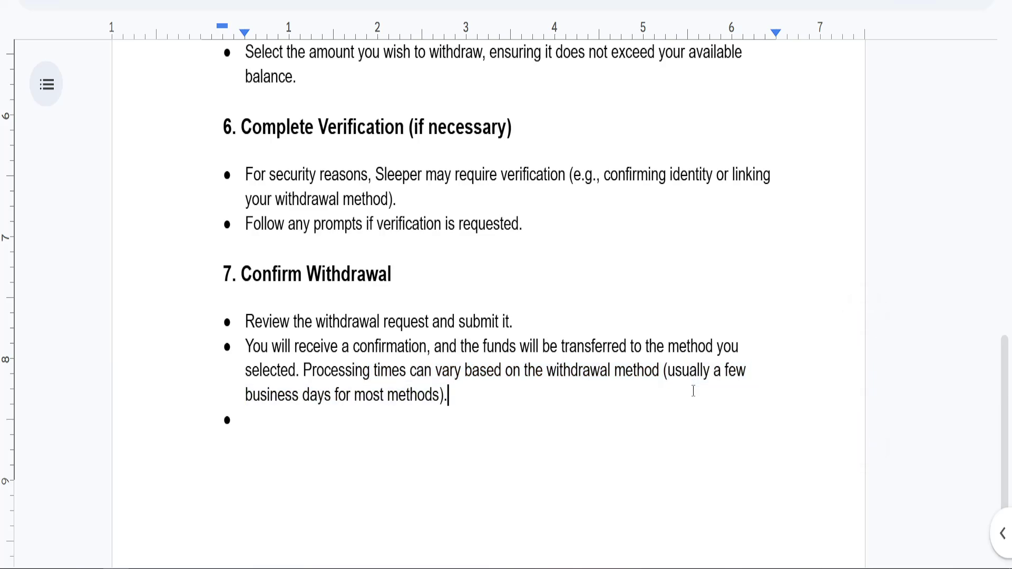
scroll(693, 391, up, 4)
scroll(693, 391, up, 3)
scroll(692, 391, up, 3)
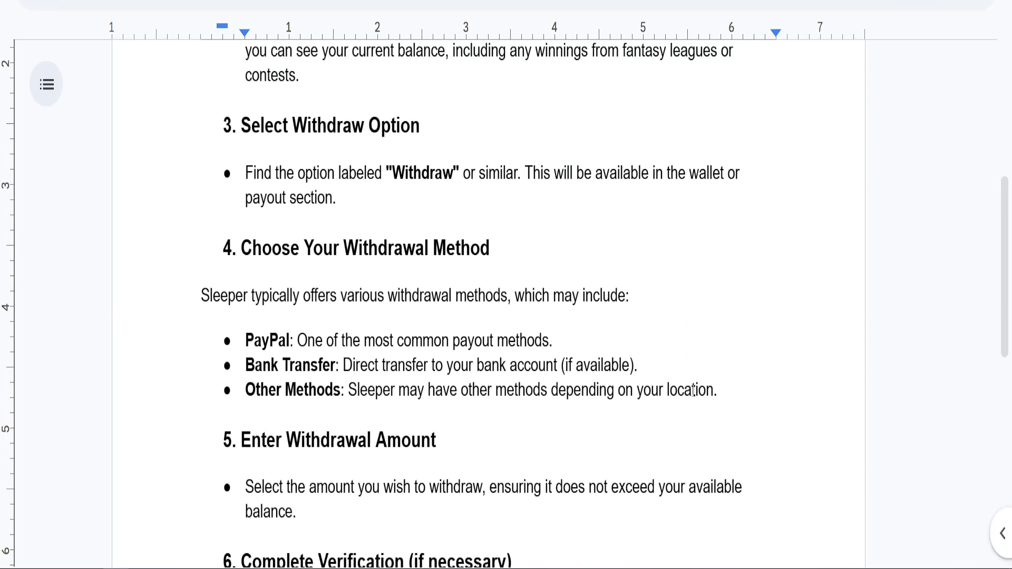
scroll(693, 391, up, 3)
scroll(693, 392, up, 3)
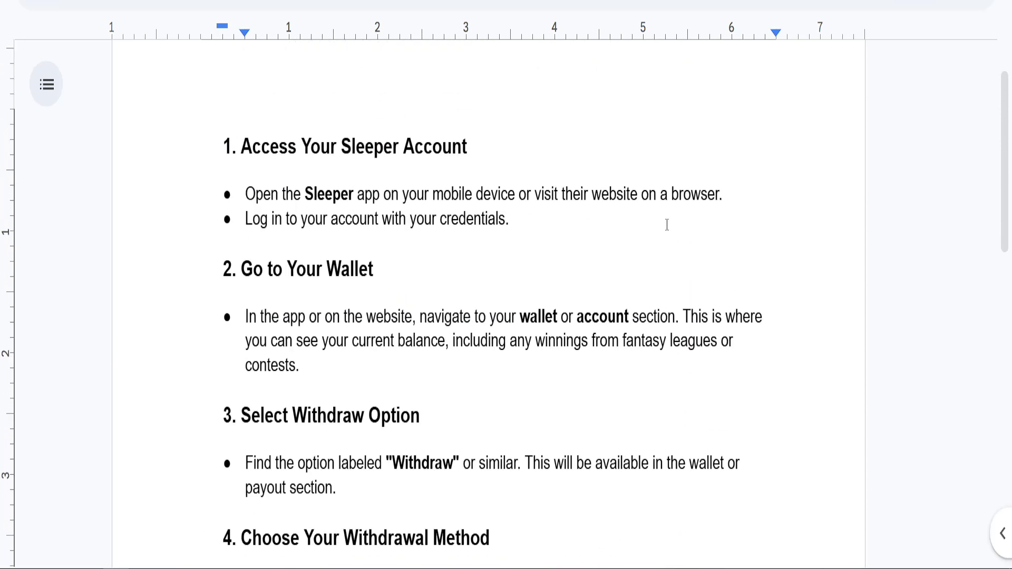